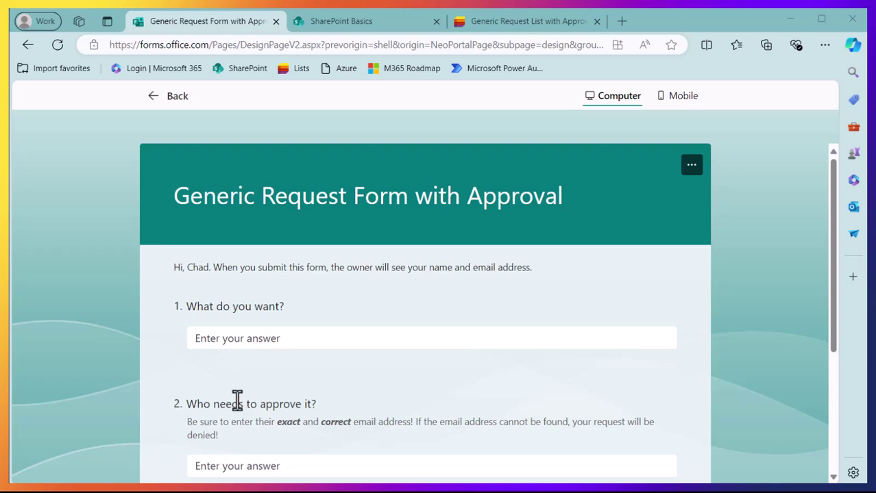
Move between the approver and 'What do you want?' answer fields on the form.
{"action": "left_click", "coordinate": [237, 466]}
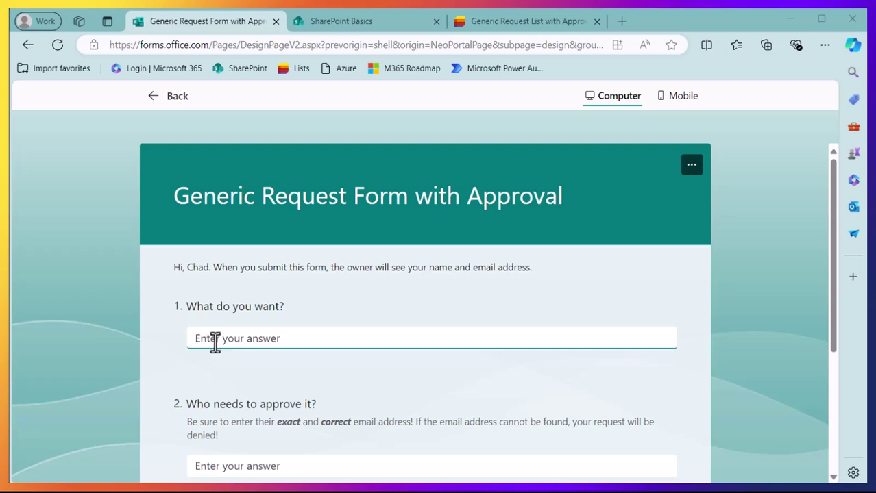
{"action": "left_click", "coordinate": [290, 339]}
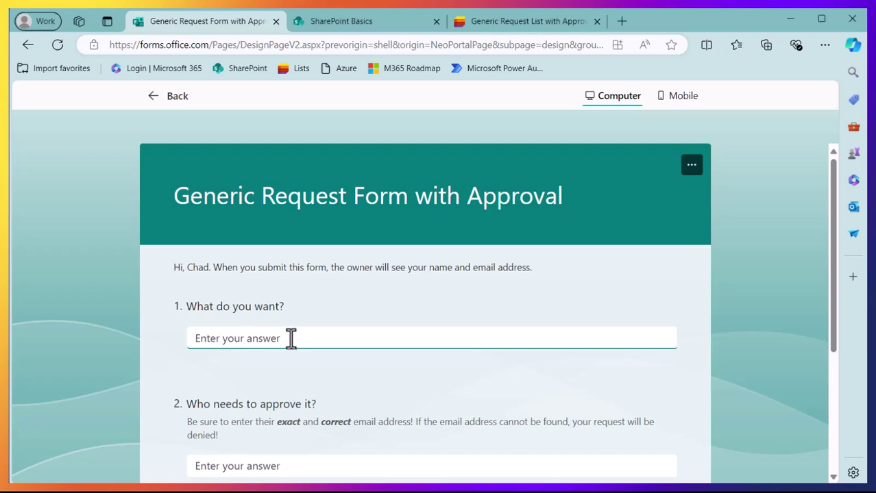
{"action": "left_click", "coordinate": [234, 470]}
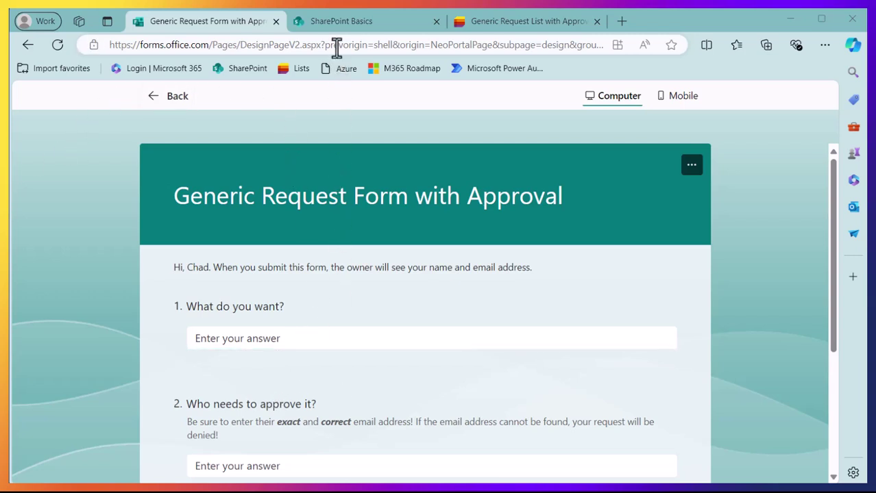
Go to the SharePoint Basics list, close the duplicate page, and widen 'Who should approve it?'.
{"action": "left_click", "coordinate": [342, 23]}
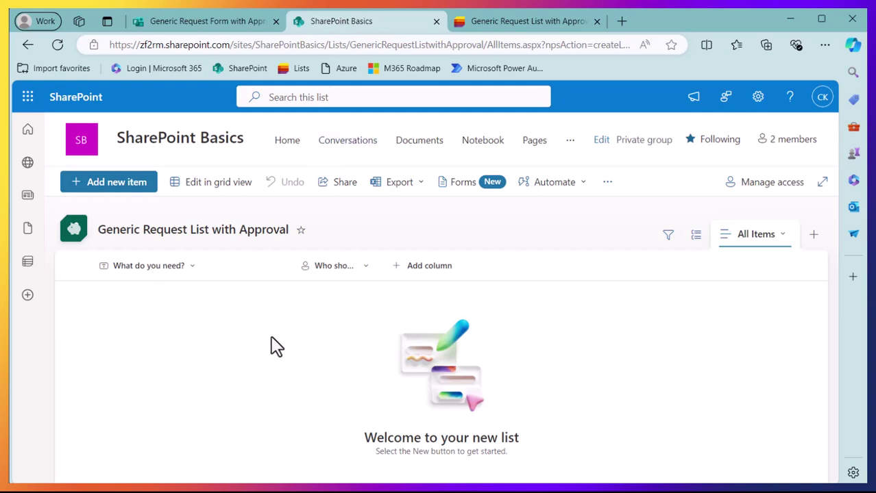
{"action": "left_click", "coordinate": [597, 22]}
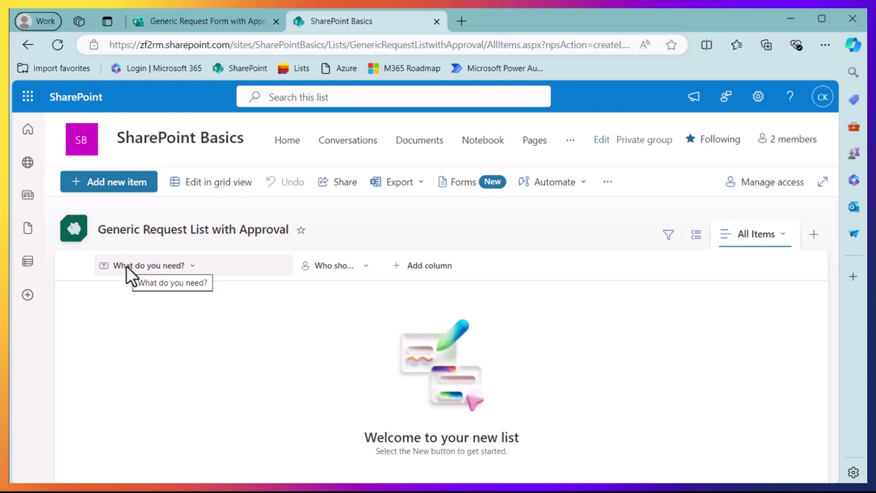
{"action": "left_click_drag", "start_coordinate": [381, 263], "coordinate": [532, 261]}
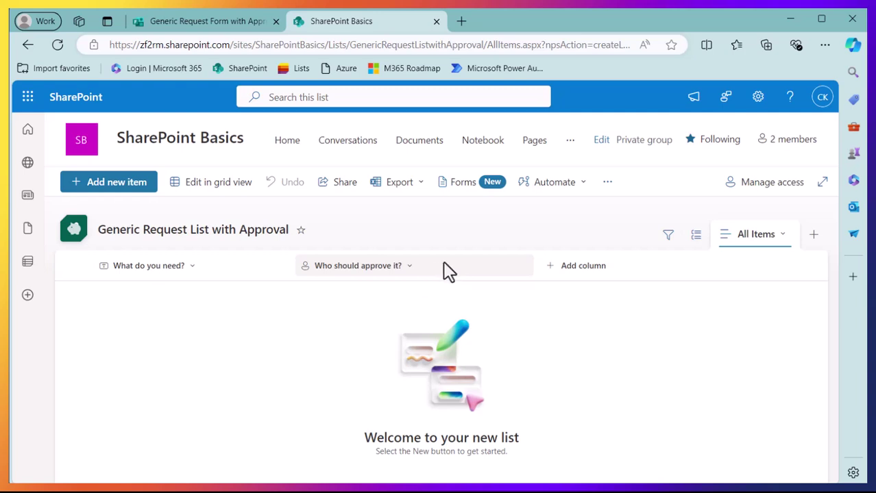
{"action": "left_click", "coordinate": [581, 274]}
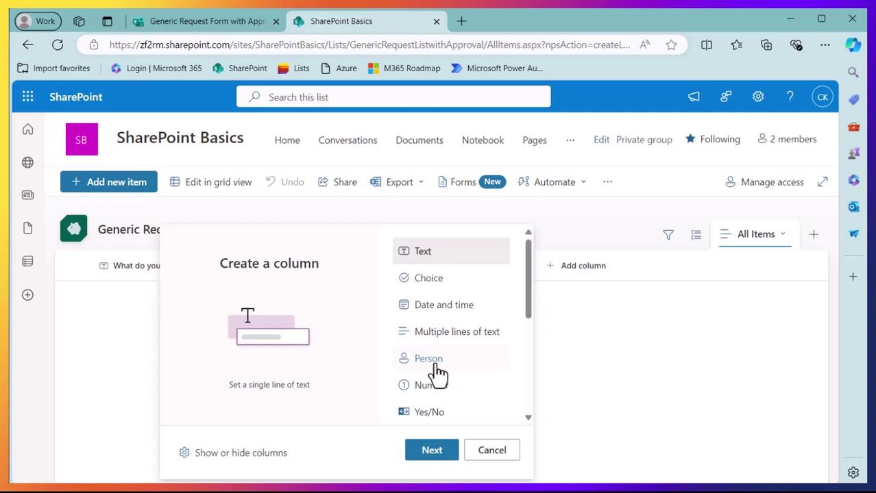
{"action": "left_click", "coordinate": [569, 383]}
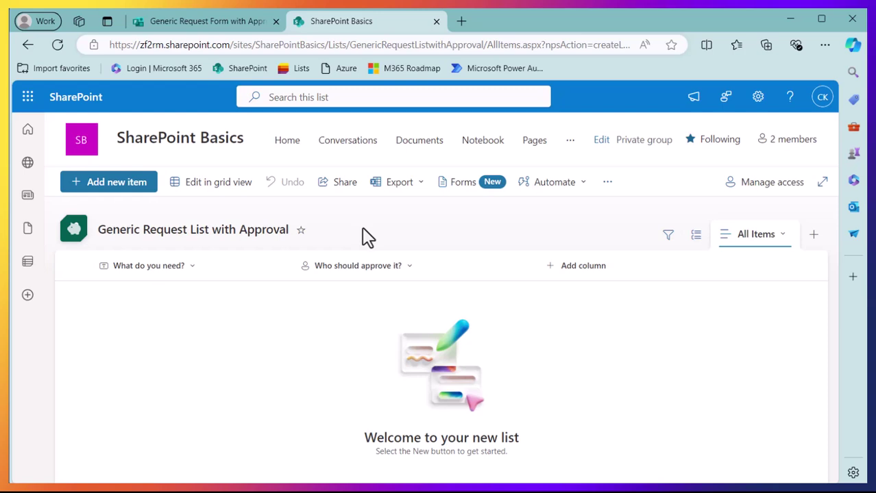
Create a new form for the list titled 'Generic Request Form with Approval'.
{"action": "left_click", "coordinate": [463, 192]}
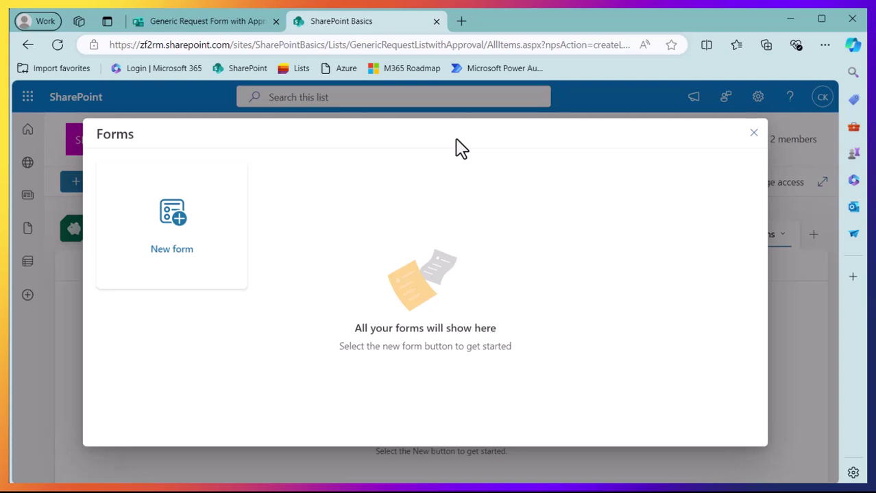
{"action": "left_click", "coordinate": [177, 231]}
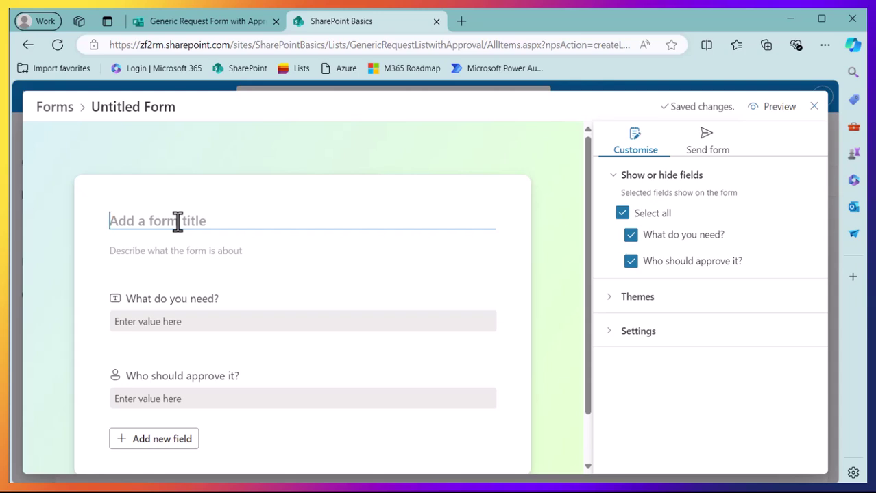
{"action": "type", "text": "Generic "}
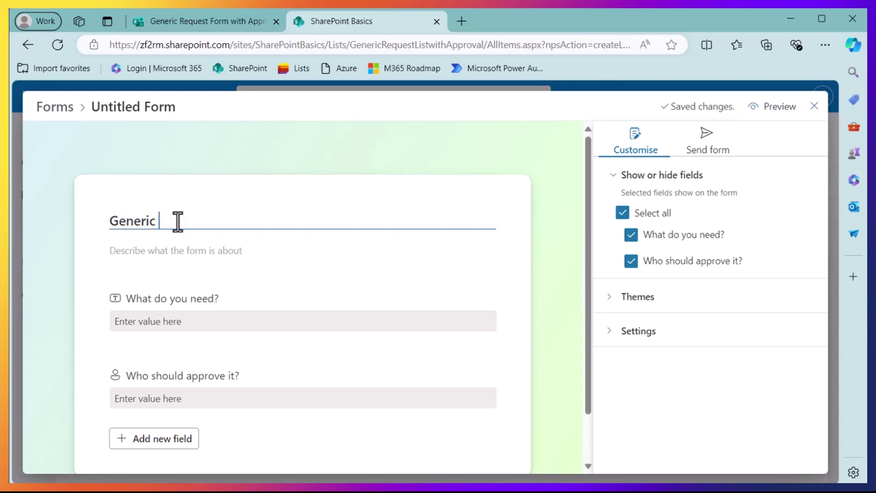
{"action": "type", "text": "Request Form with Approv"}
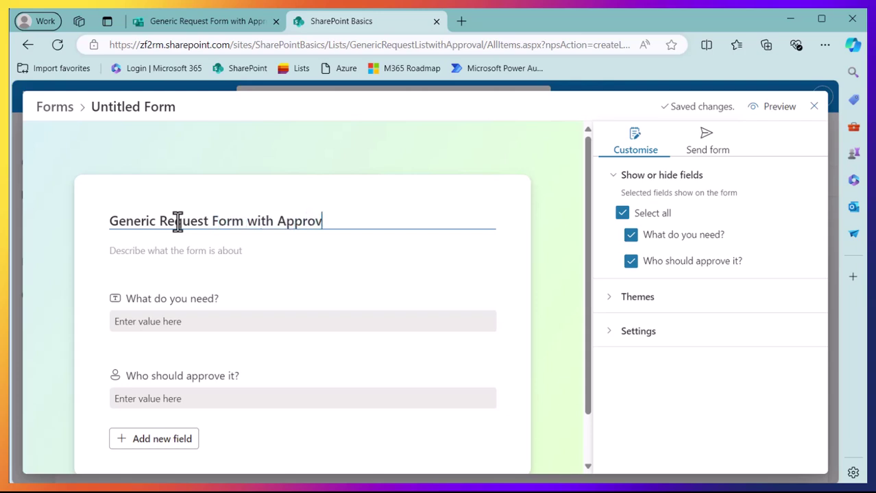
{"action": "type", "text": "al"}
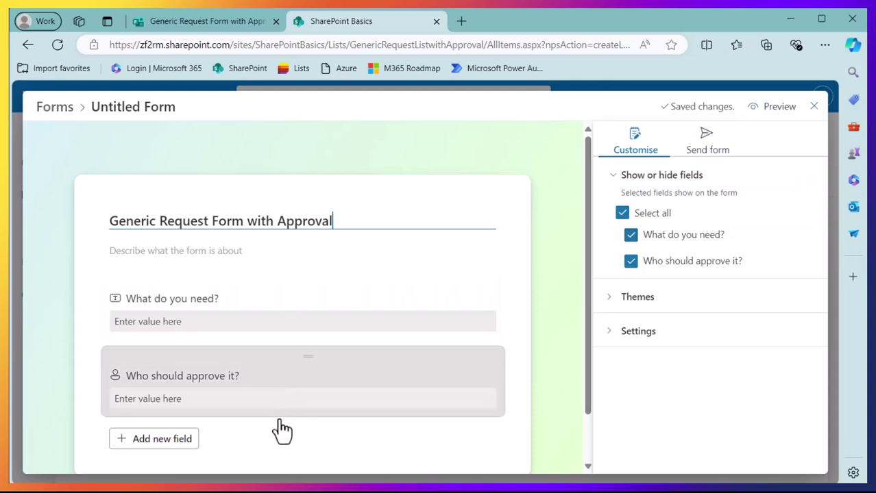
Show the kinds of field that can be added below the form's existing fields.
{"action": "left_click", "coordinate": [182, 445]}
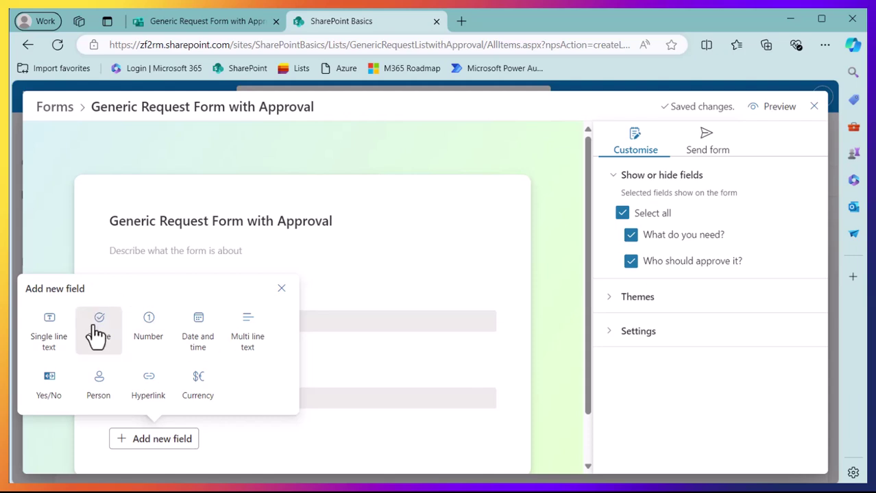
Dismiss the field types and copy the form's shareable response link from Send form.
{"action": "left_click", "coordinate": [324, 448]}
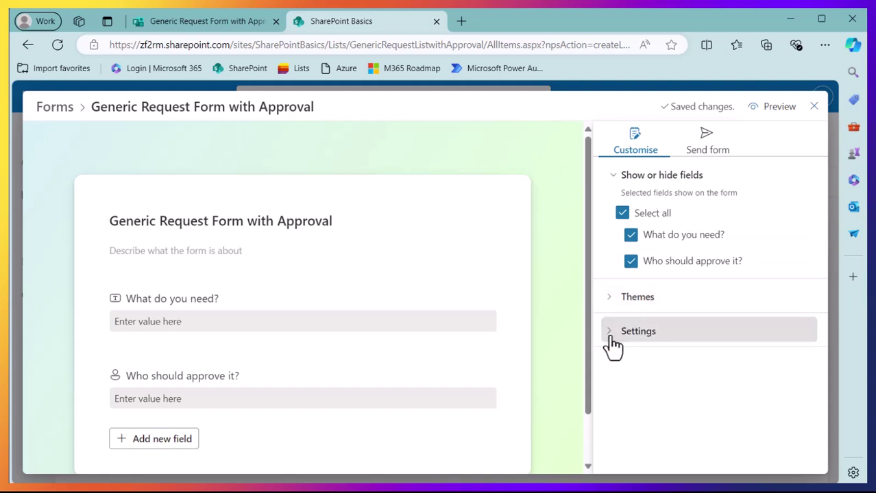
{"action": "left_click", "coordinate": [710, 144]}
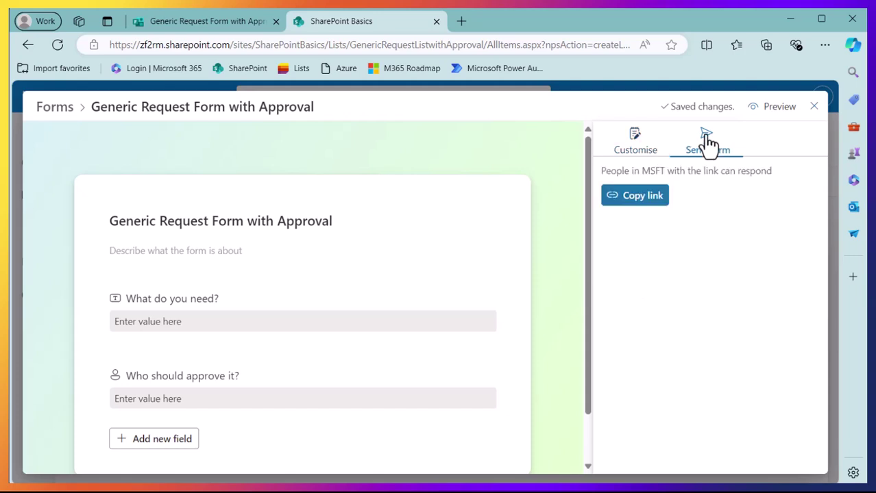
{"action": "left_click", "coordinate": [644, 198]}
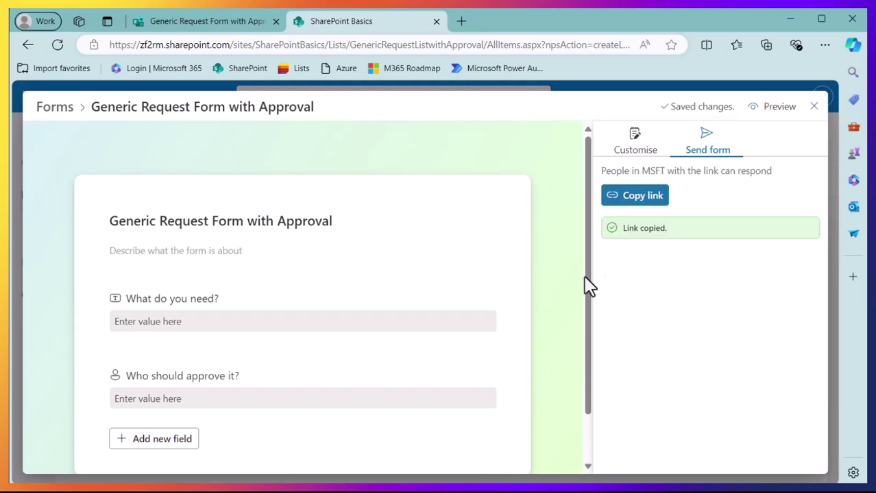
Load the copied form link in a new browser tab.
{"action": "left_click", "coordinate": [461, 22]}
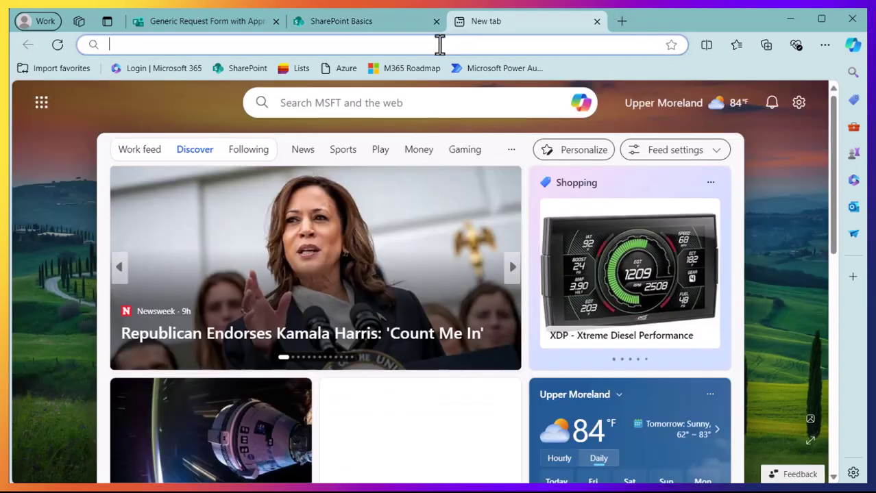
{"action": "right_click", "coordinate": [440, 44]}
{"action": "left_click", "coordinate": [487, 214]}
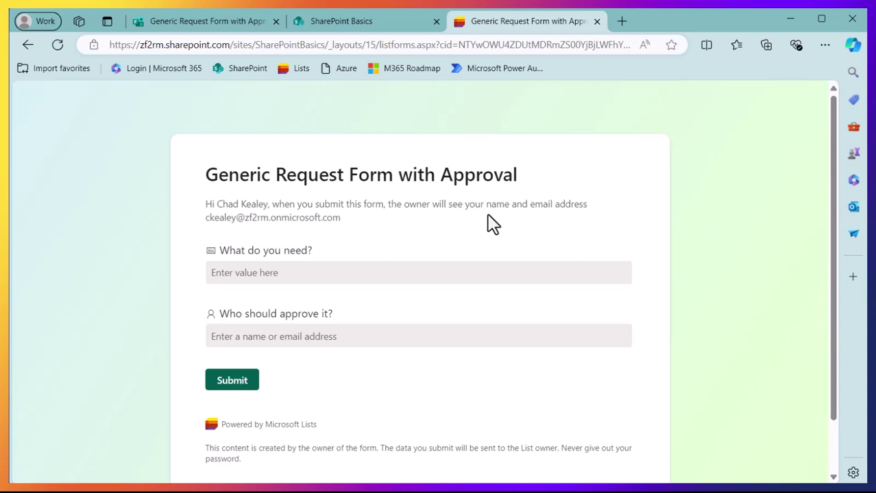
Enter 'Some peper clips' as the request, then pick and remove a suggested approver.
{"action": "left_click", "coordinate": [246, 274]}
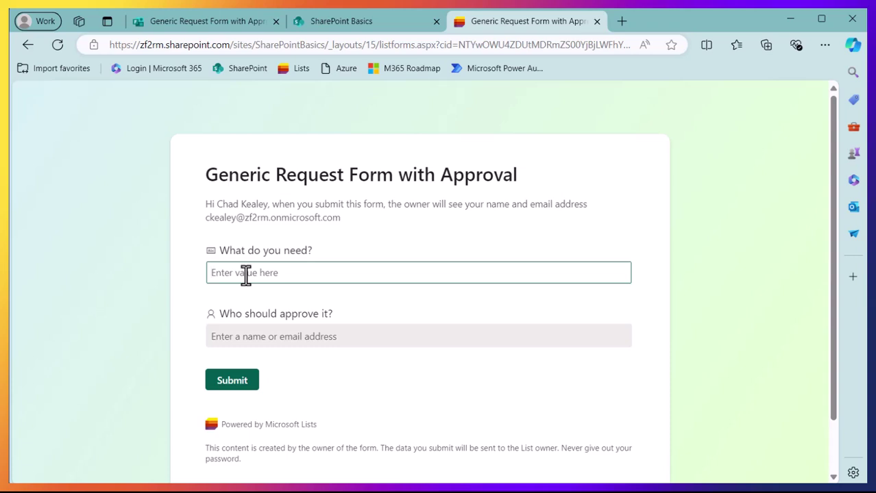
{"action": "type", "text": "Some pe"}
{"action": "type", "text": "per clips"}
{"action": "left_click", "coordinate": [253, 336]}
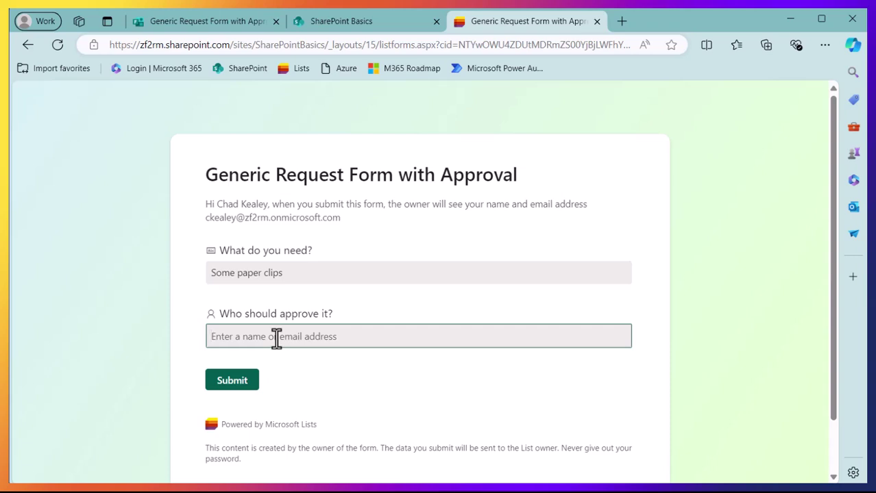
{"action": "type", "text": "carter"}
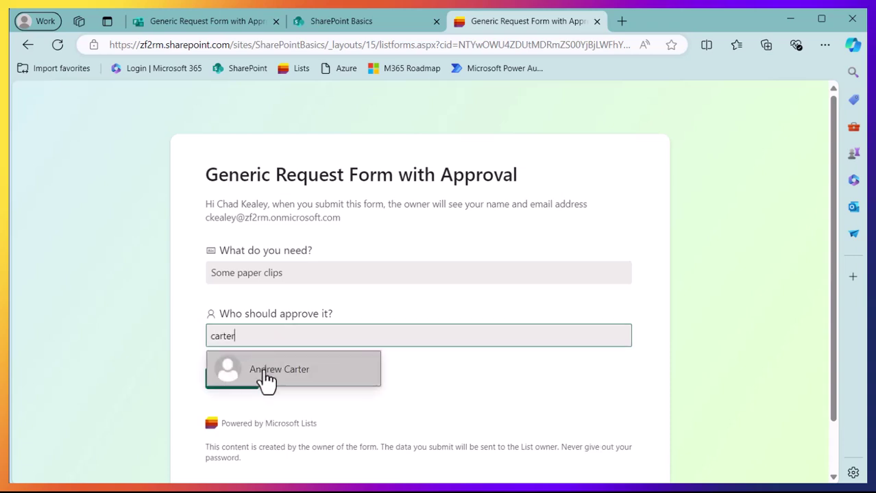
{"action": "left_click", "coordinate": [267, 374]}
{"action": "left_click", "coordinate": [291, 336]}
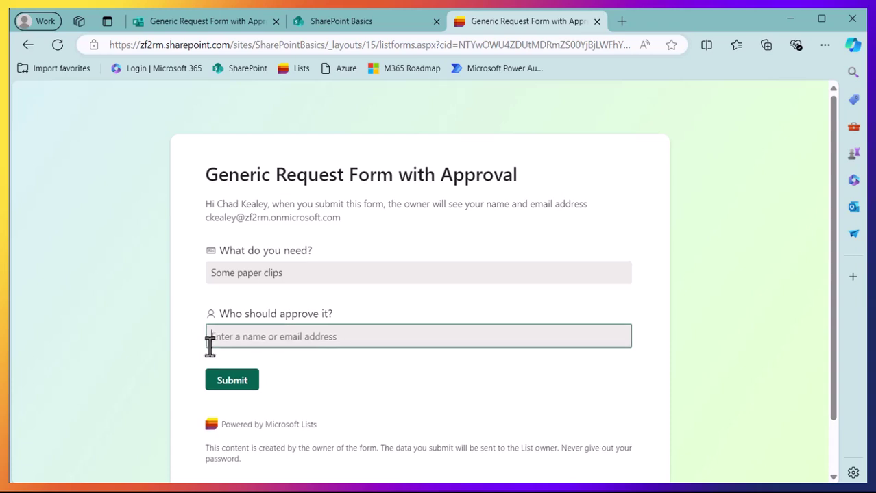
Replace the first picked approver with a different person found by username search.
{"action": "type", "text": "vance"}
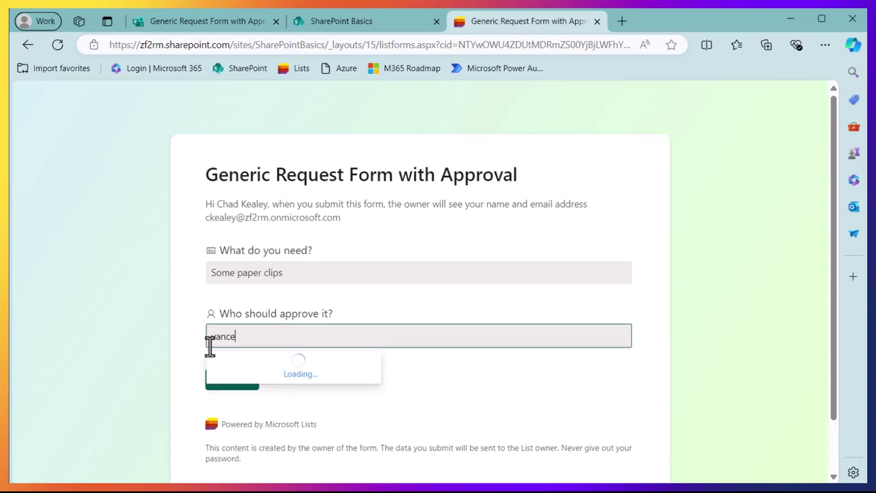
{"action": "left_click", "coordinate": [255, 384]}
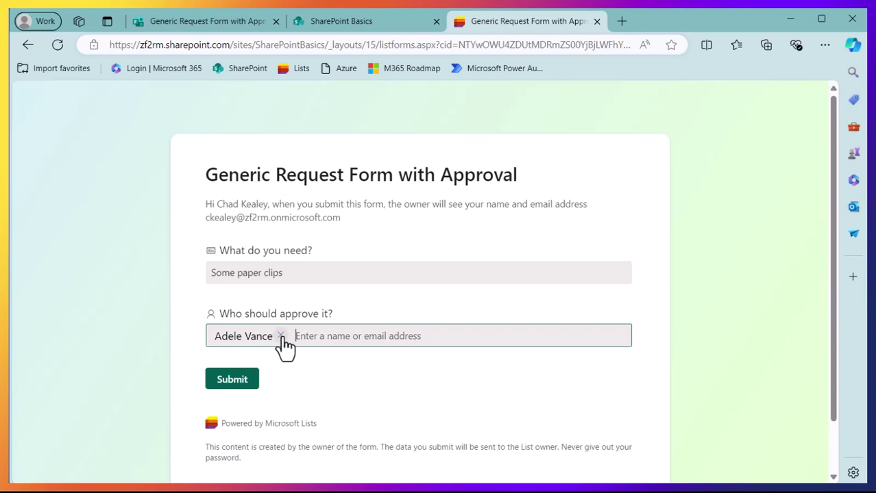
{"action": "left_click", "coordinate": [280, 337]}
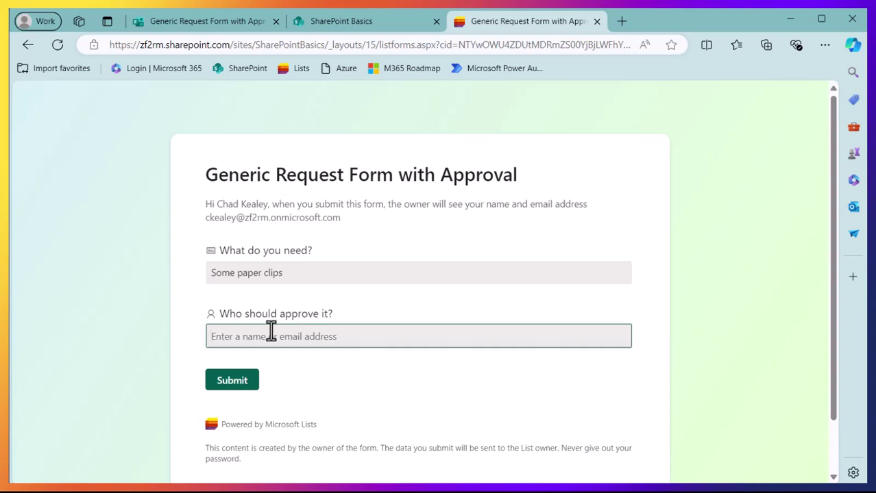
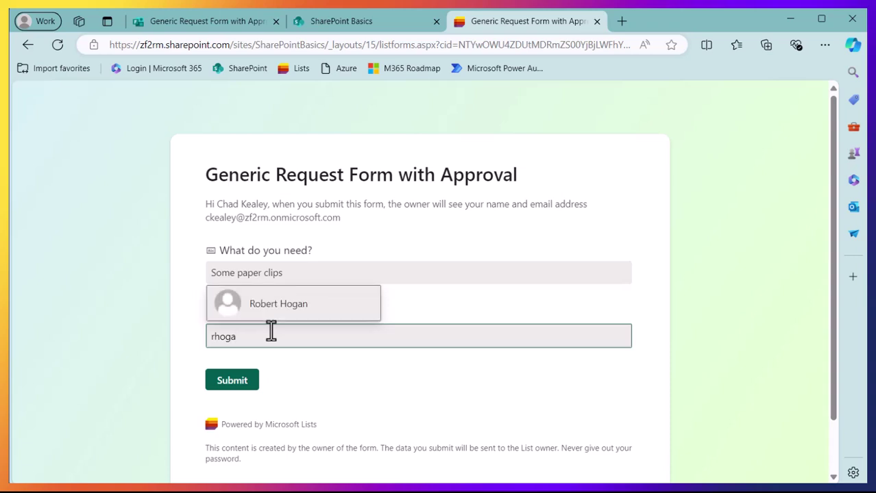
{"action": "left_click", "coordinate": [277, 313]}
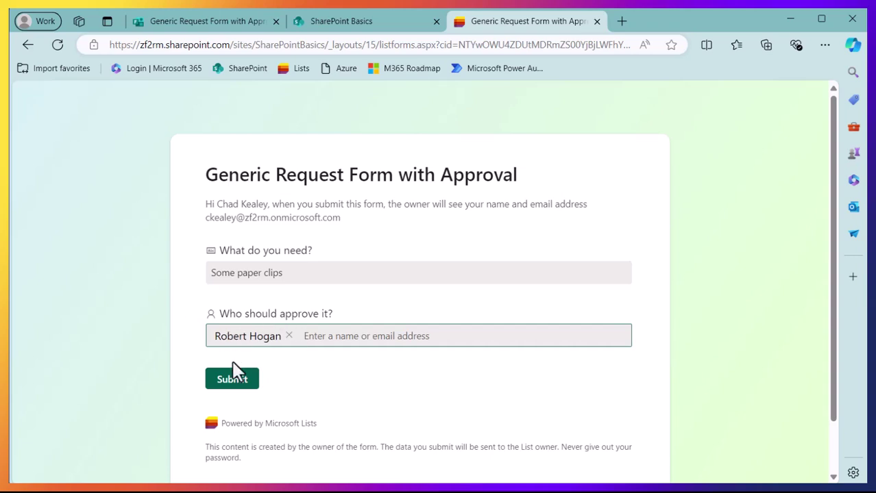
Submit the completed paper clips request form.
{"action": "left_click", "coordinate": [232, 379]}
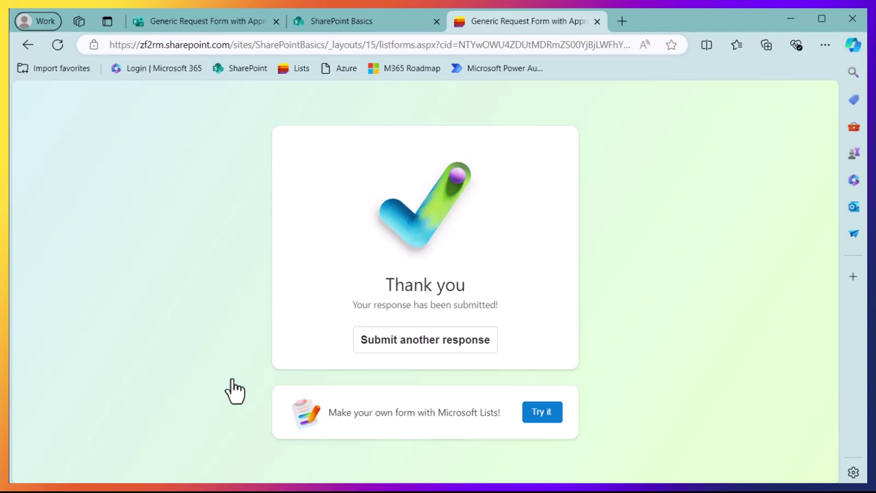
Close the form editor and refresh the SharePoint list, then check the other form tabs.
{"action": "left_click", "coordinate": [346, 21]}
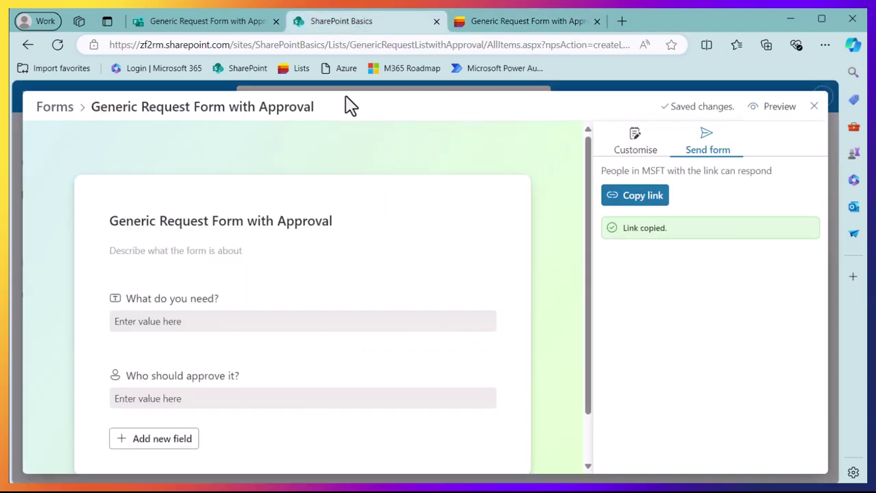
{"action": "left_click", "coordinate": [815, 107]}
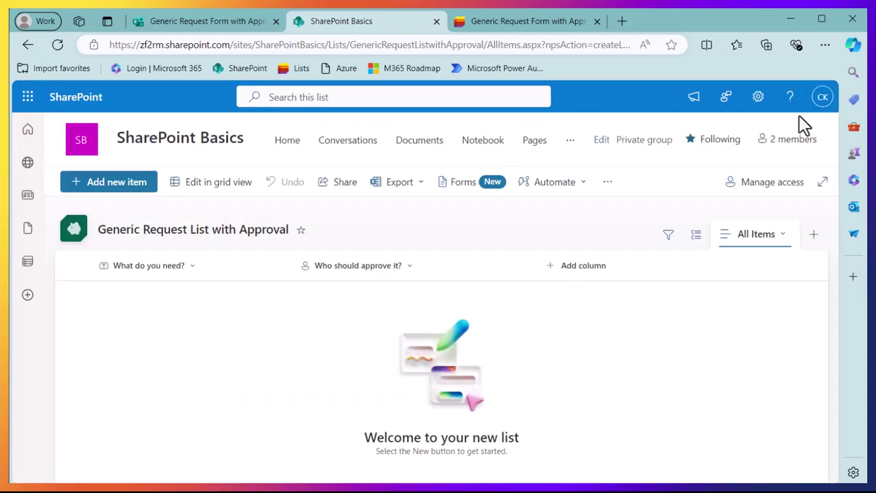
{"action": "left_click", "coordinate": [59, 45]}
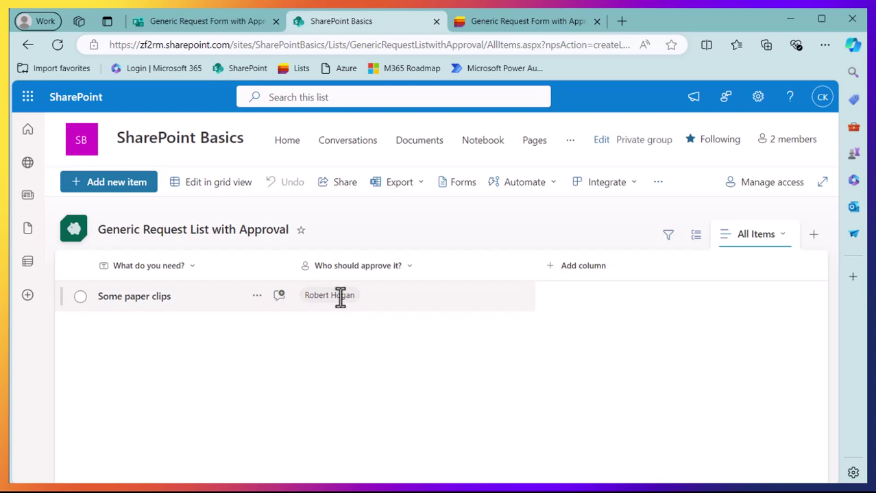
{"action": "left_click", "coordinate": [189, 21]}
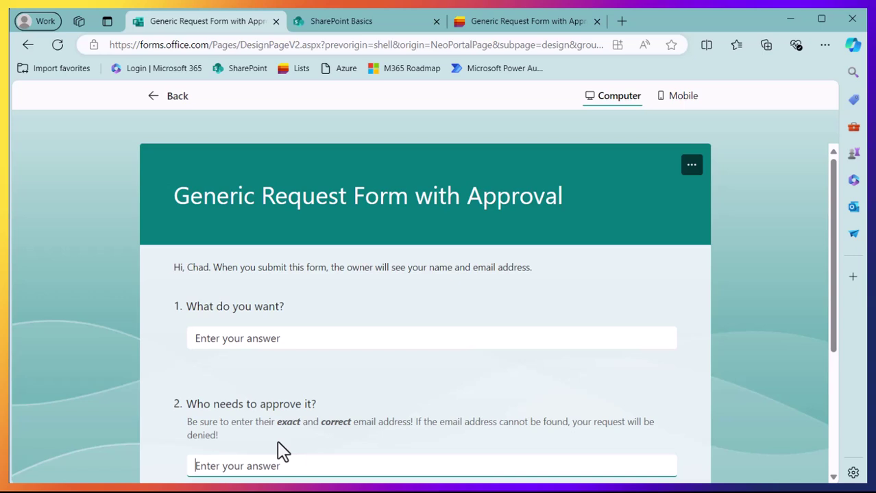
{"action": "left_click", "coordinate": [542, 27]}
Return to the SharePoint Basics list showing the Some paper clips item.
{"action": "left_click", "coordinate": [383, 26]}
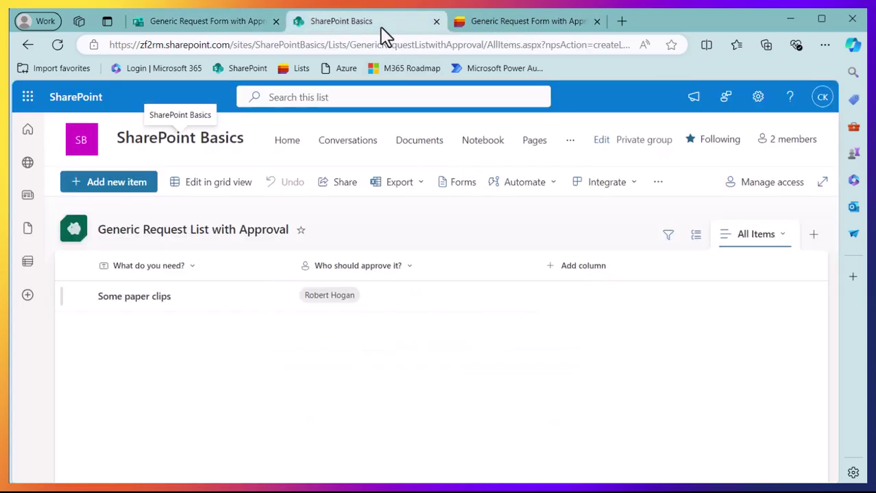